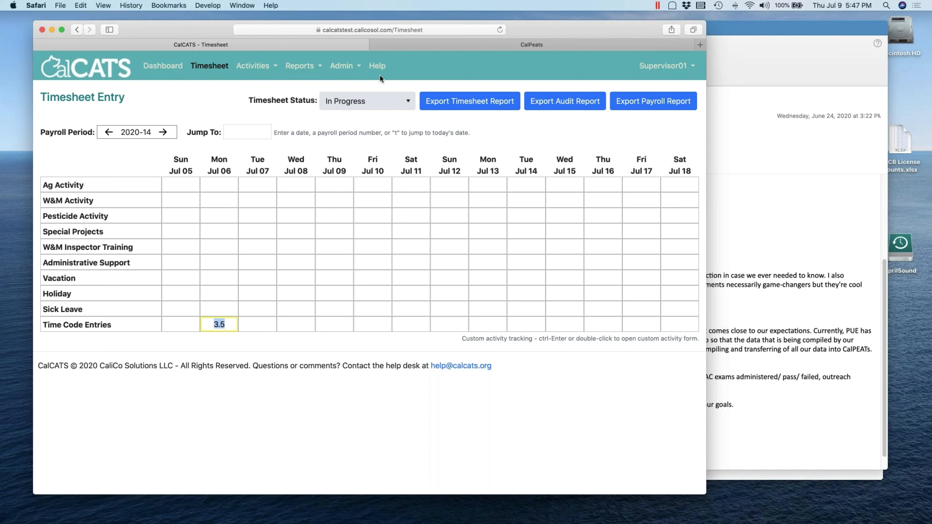
Step: Open the county's Timesheet Categories configuration page
{"action": "left_click", "coordinate": [343, 66]}
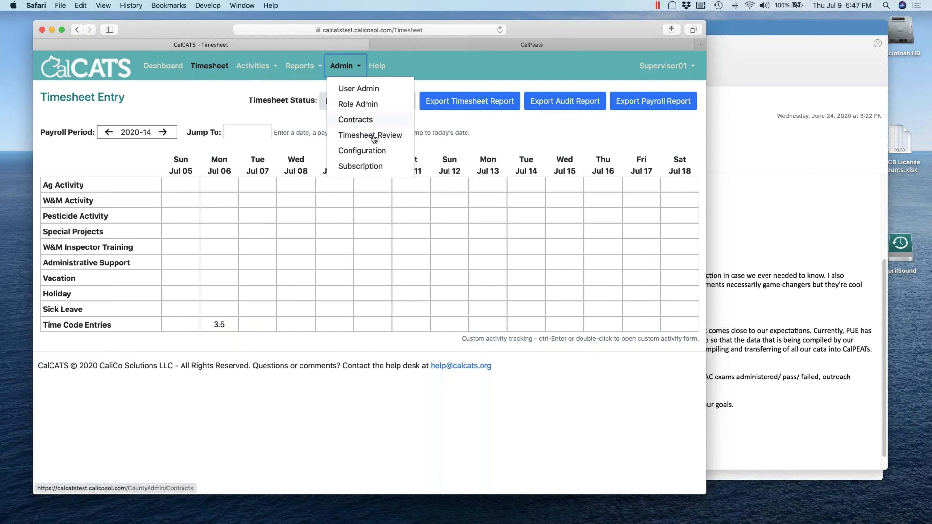
{"action": "left_click", "coordinate": [373, 151]}
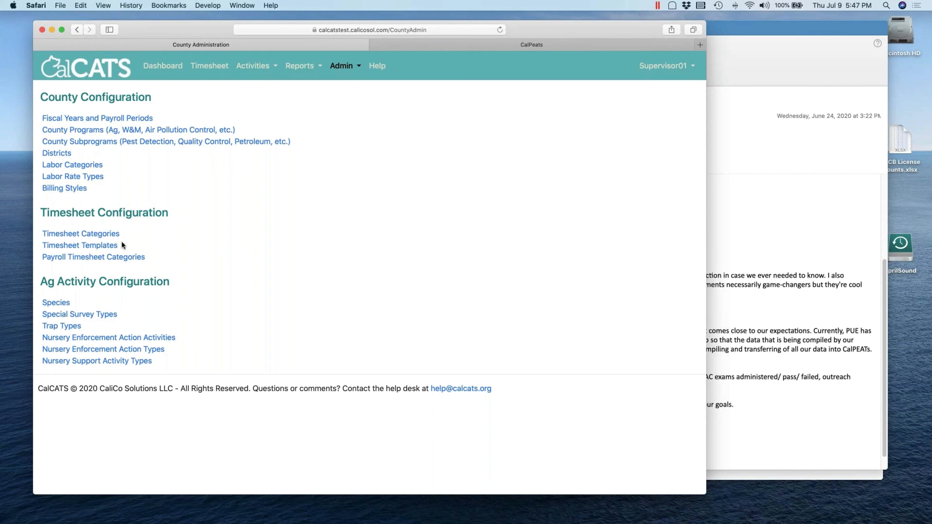
{"action": "left_click", "coordinate": [113, 235]}
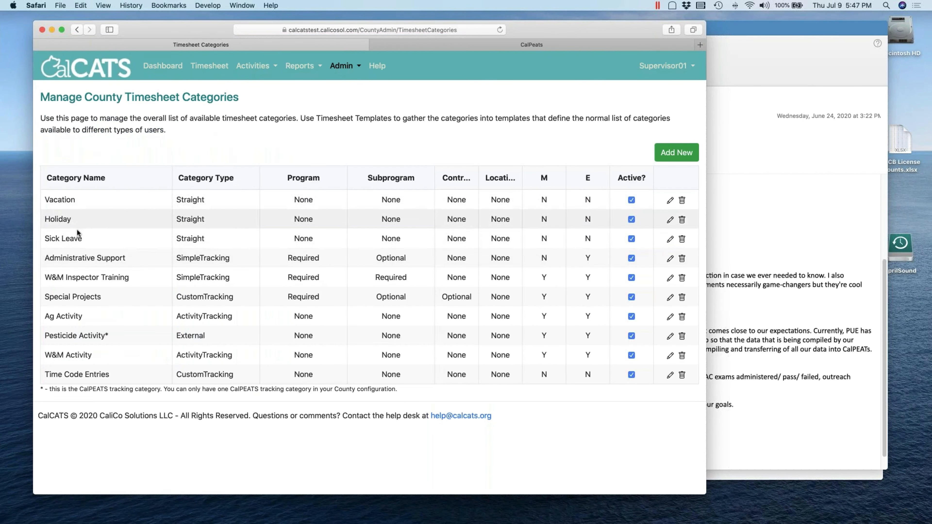
Step: Start a new timesheet category named Ag Office Time with the type SimpleTracking
{"action": "left_click", "coordinate": [679, 153]}
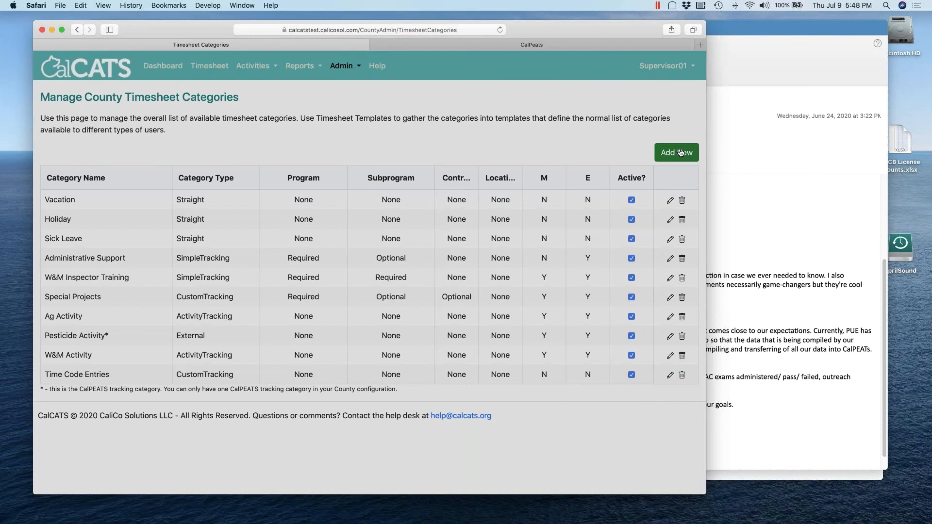
{"action": "type", "text": "Off"}
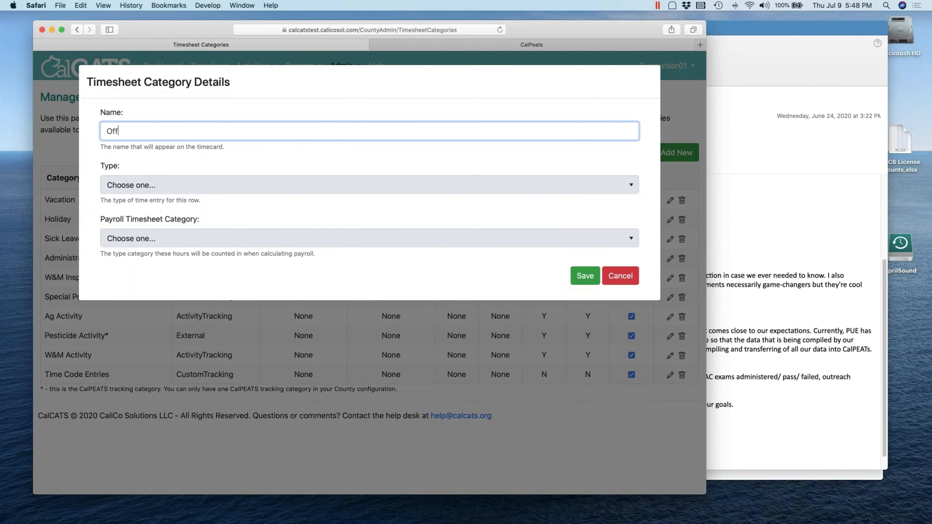
{"action": "key", "text": "BackSpace"}
{"action": "key", "text": "BackSpace"}
{"action": "key", "text": "BackSpace"}
{"action": "type", "text": "Ag Office Timer"}
{"action": "key", "text": "BackSpace"}
{"action": "left_click", "coordinate": [233, 186]}
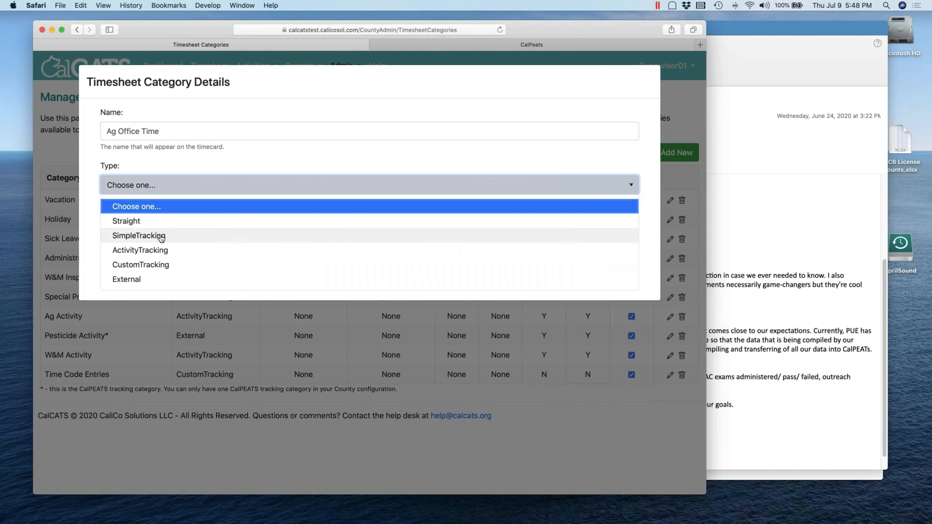
{"action": "left_click", "coordinate": [162, 236]}
Step: Make program tracking Required for the category and assign only the Agriculture program
{"action": "left_click", "coordinate": [180, 269]}
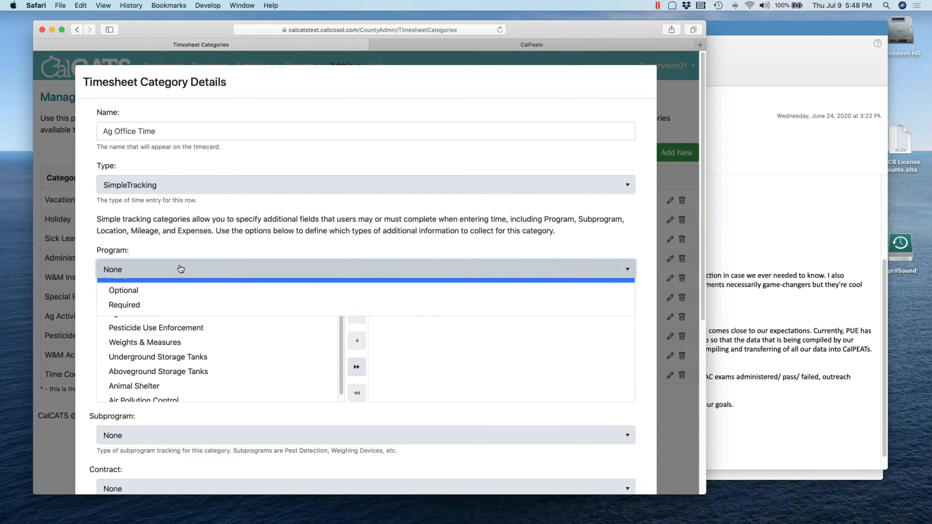
{"action": "left_click", "coordinate": [146, 319]}
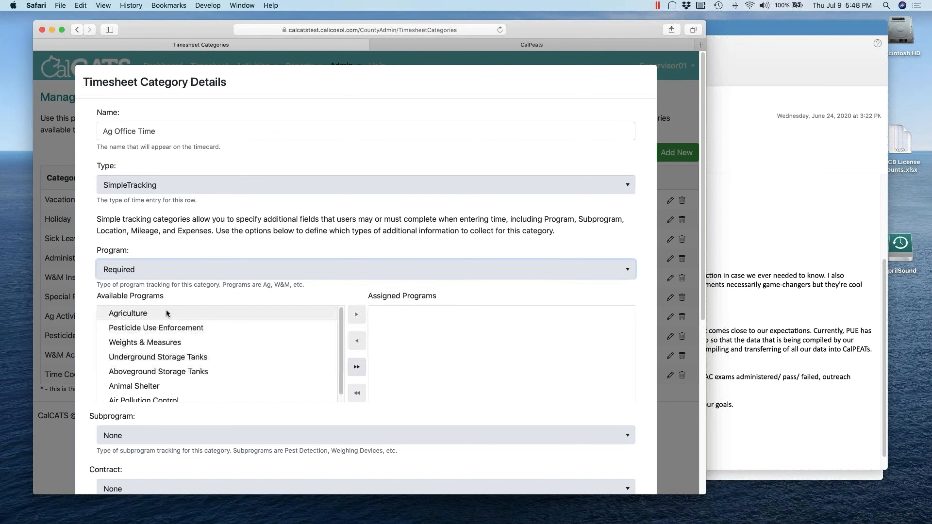
{"action": "left_click", "coordinate": [167, 313]}
{"action": "left_click", "coordinate": [356, 317]}
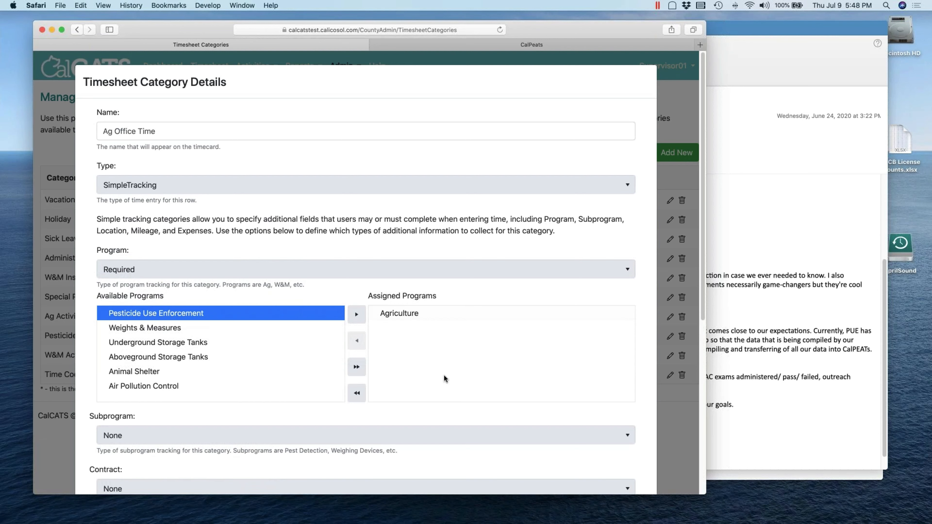
Step: Set the new category's subprogram tracking to Required
{"action": "scroll", "coordinate": [517, 421], "scroll_direction": "down", "scroll_amount": 5}
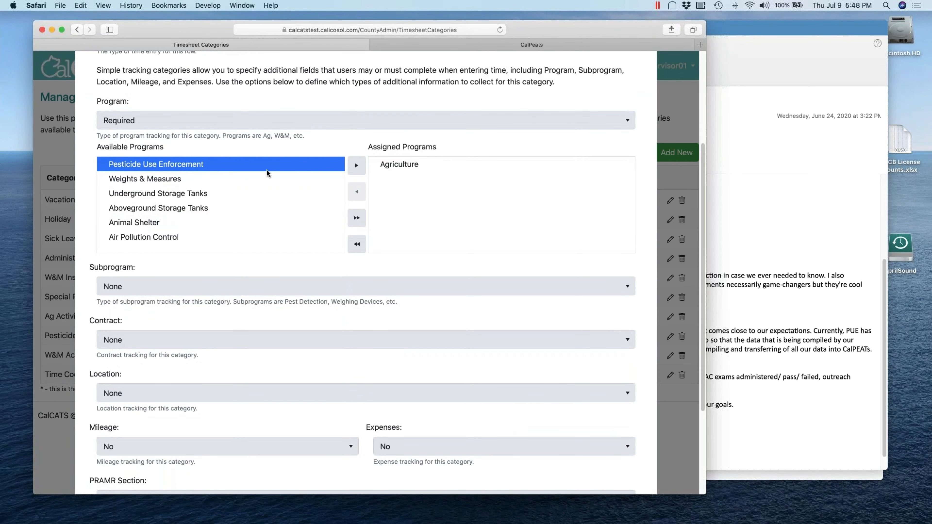
{"action": "left_click", "coordinate": [251, 292]}
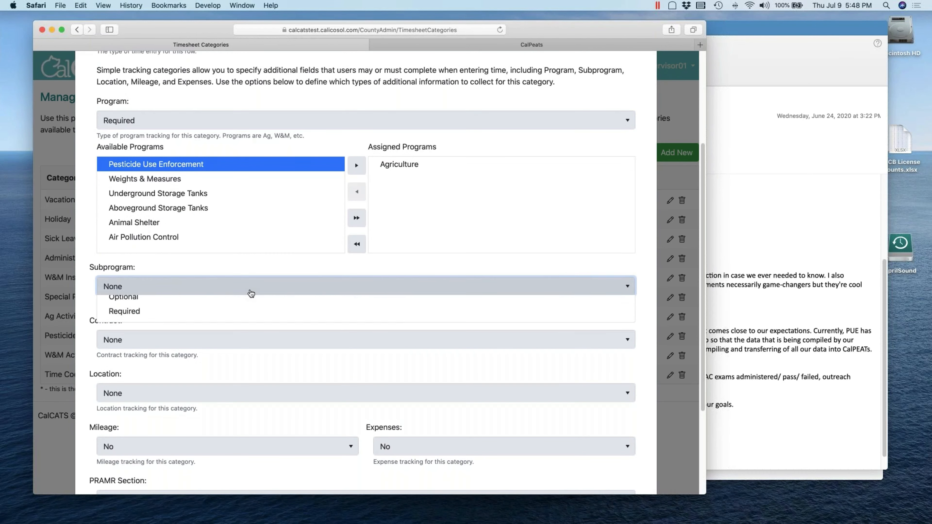
{"action": "left_click", "coordinate": [199, 337]}
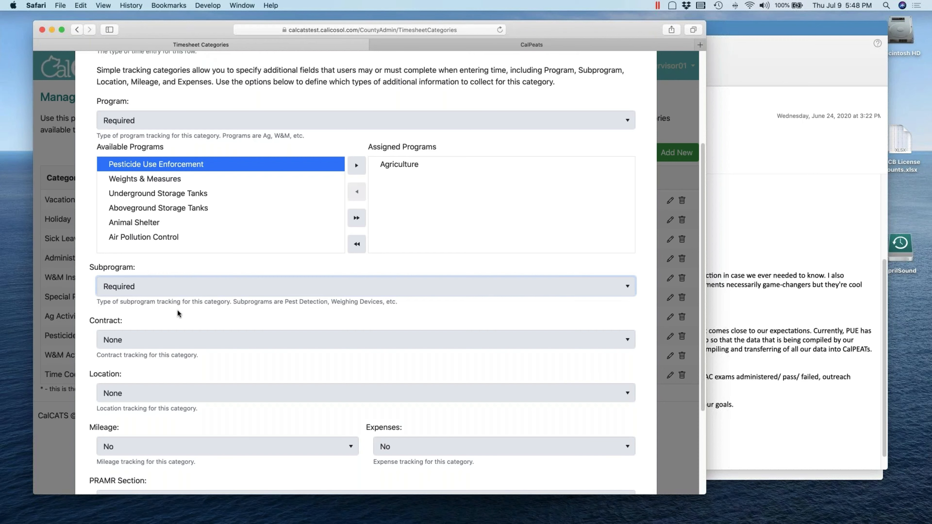
Step: Set the payroll timesheet category to Work Time and save the new timesheet category
{"action": "scroll", "coordinate": [177, 310], "scroll_direction": "down", "scroll_amount": 2}
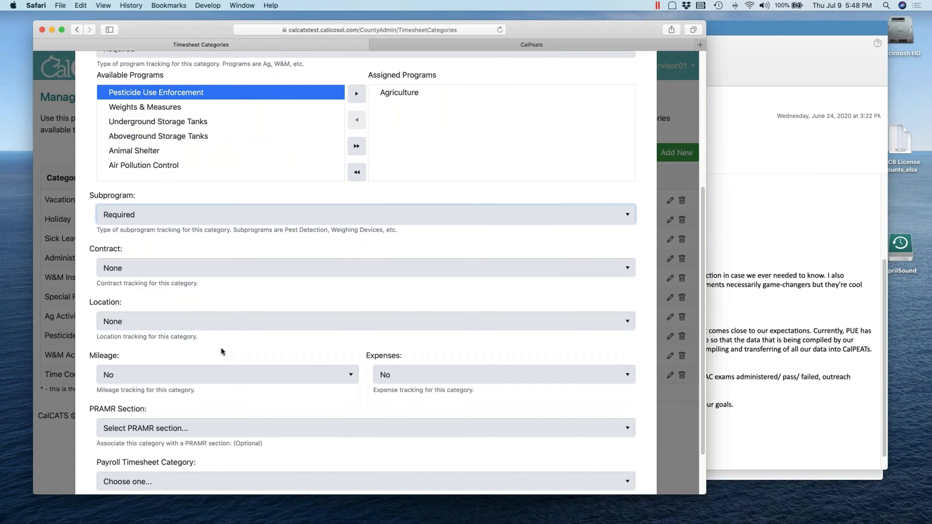
{"action": "scroll", "coordinate": [224, 345], "scroll_direction": "down", "scroll_amount": 2}
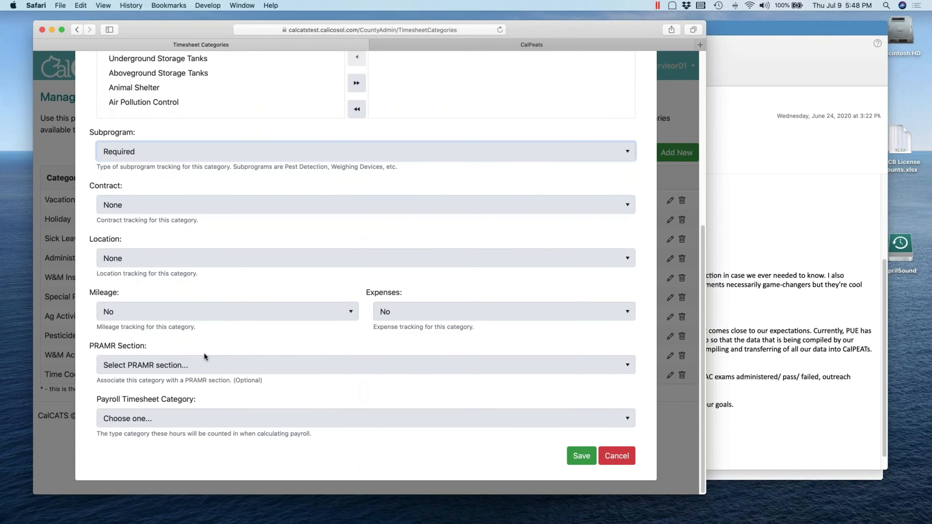
{"action": "left_click", "coordinate": [221, 422]}
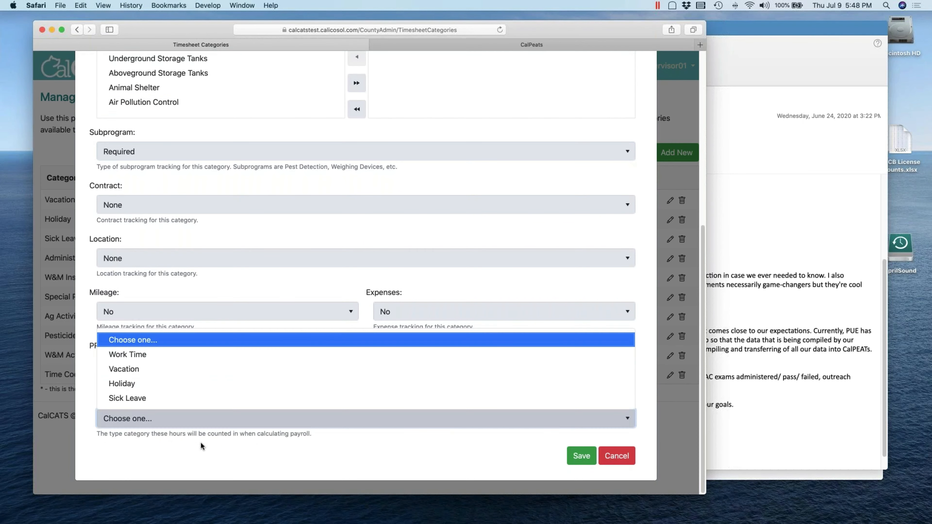
{"action": "left_click", "coordinate": [155, 355]}
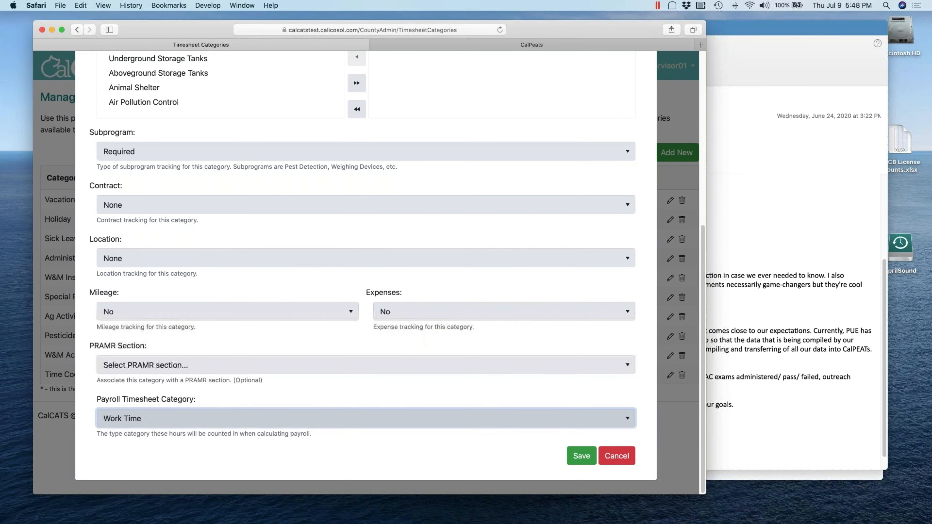
{"action": "left_click", "coordinate": [574, 462]}
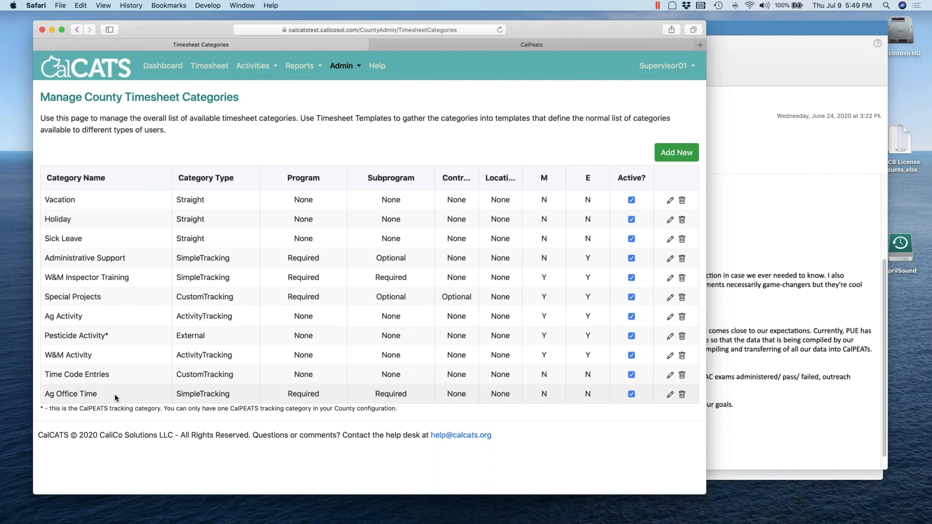
Step: Go to the timesheet for payroll period 2020-14 and add an Ag Office Time row
{"action": "left_click", "coordinate": [209, 65]}
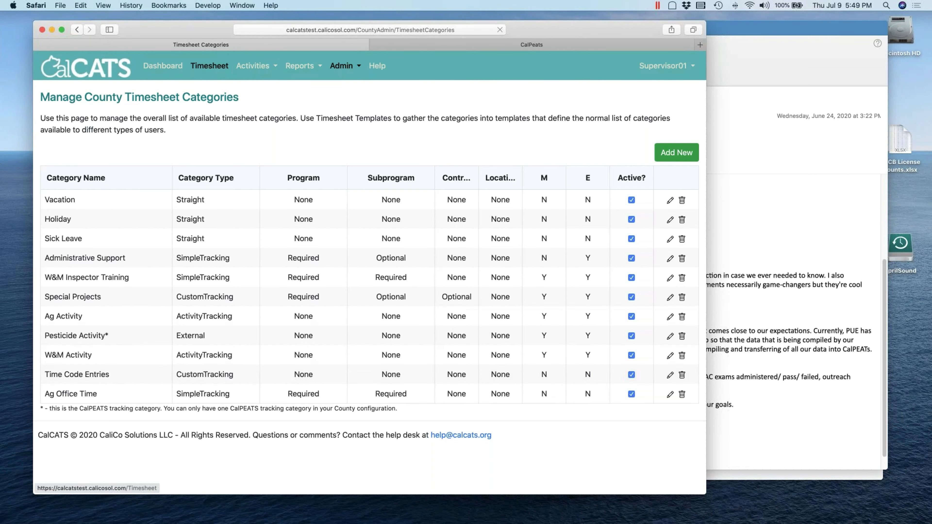
{"action": "left_click", "coordinate": [84, 358]}
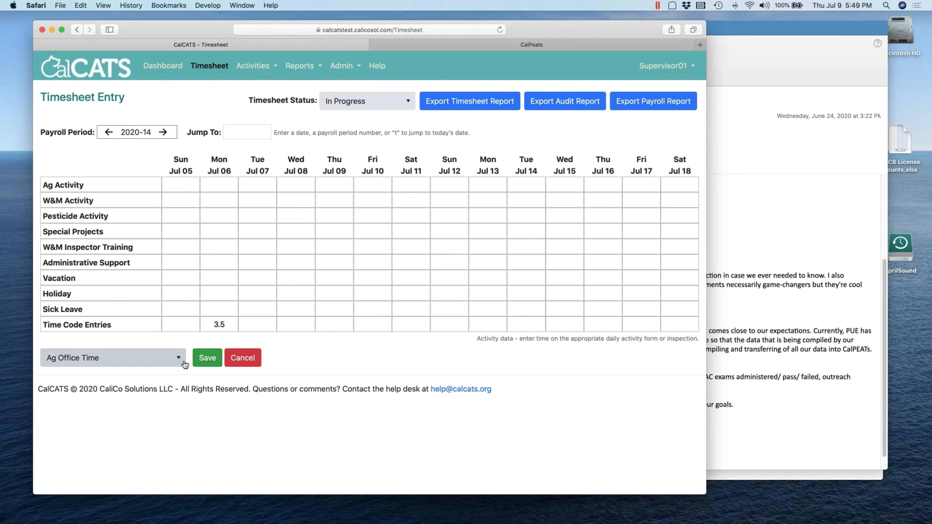
{"action": "left_click", "coordinate": [201, 359]}
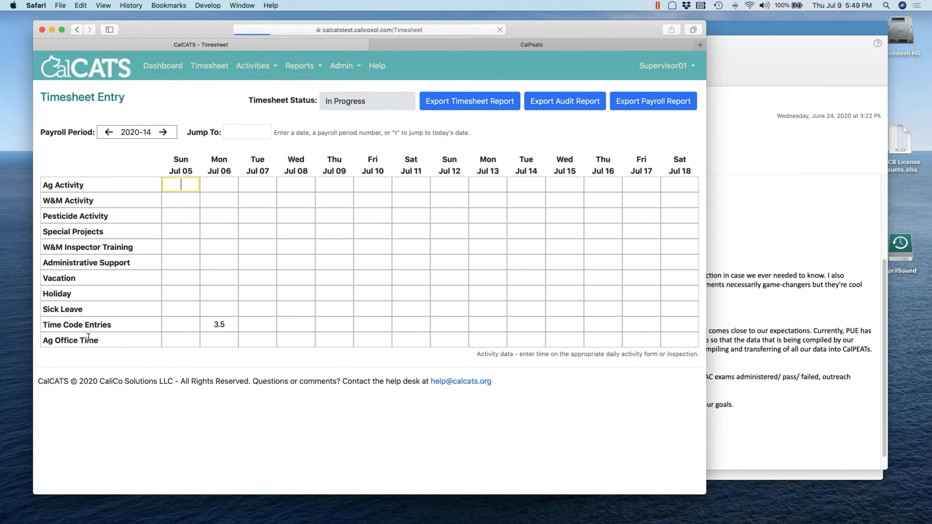
Step: Log 2 hours of Ag Office Time on Tue Jul 07 under Agriculture, Pest Detection, then review the saved entry's details
{"action": "double_click", "coordinate": [258, 341]}
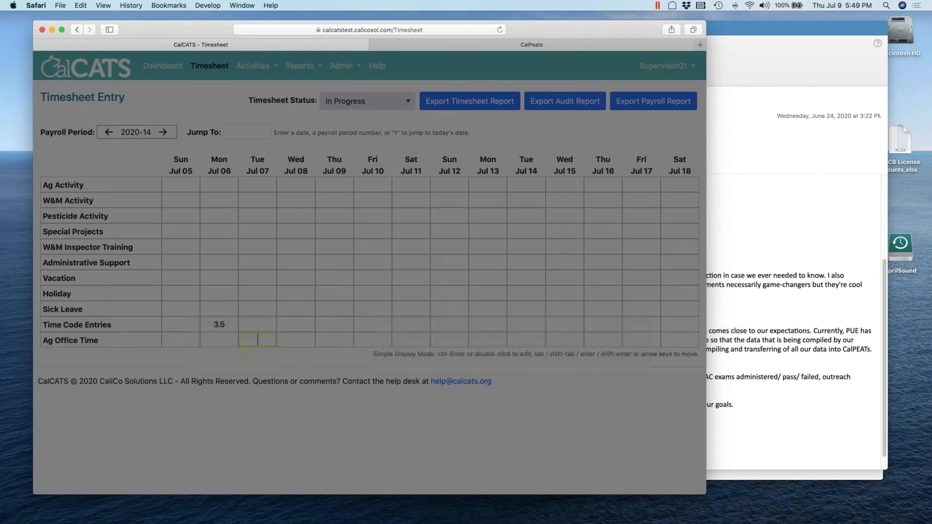
{"action": "left_click", "coordinate": [170, 168]}
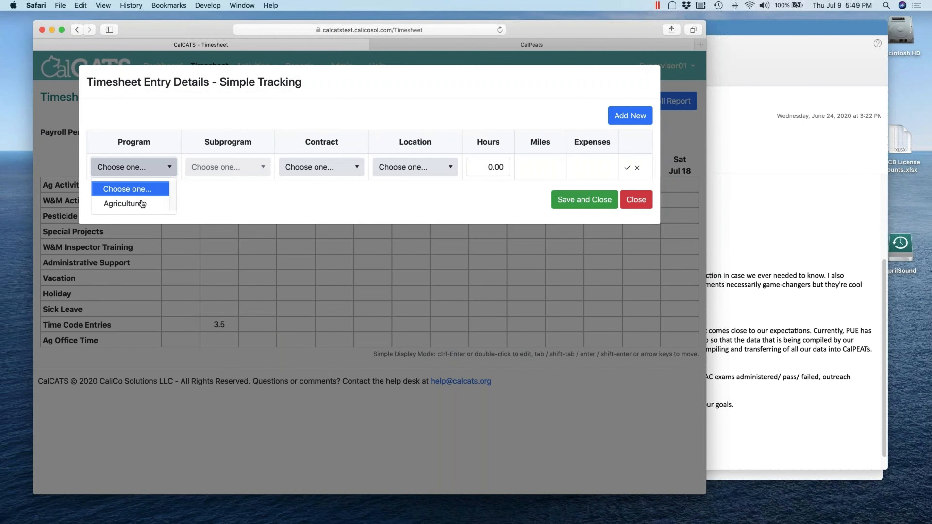
{"action": "left_click", "coordinate": [141, 202]}
{"action": "left_click", "coordinate": [219, 167]}
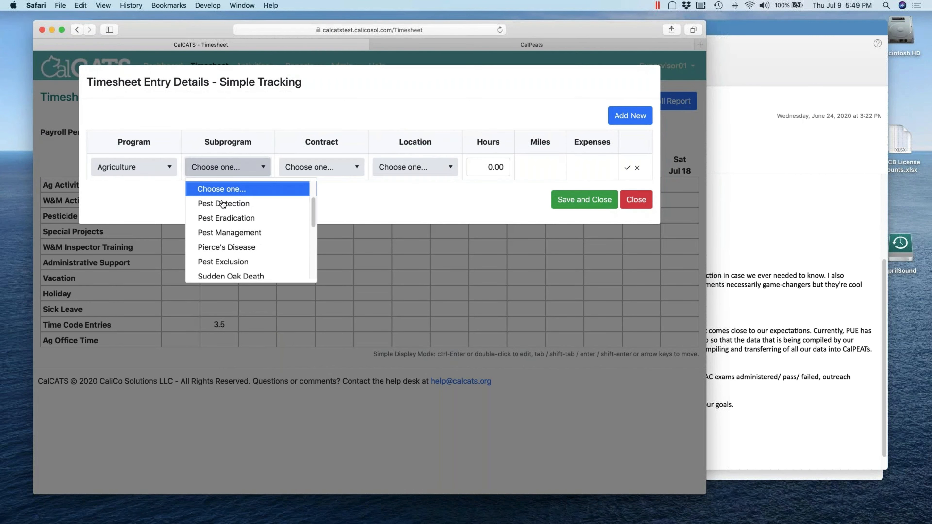
{"action": "left_click", "coordinate": [243, 208]}
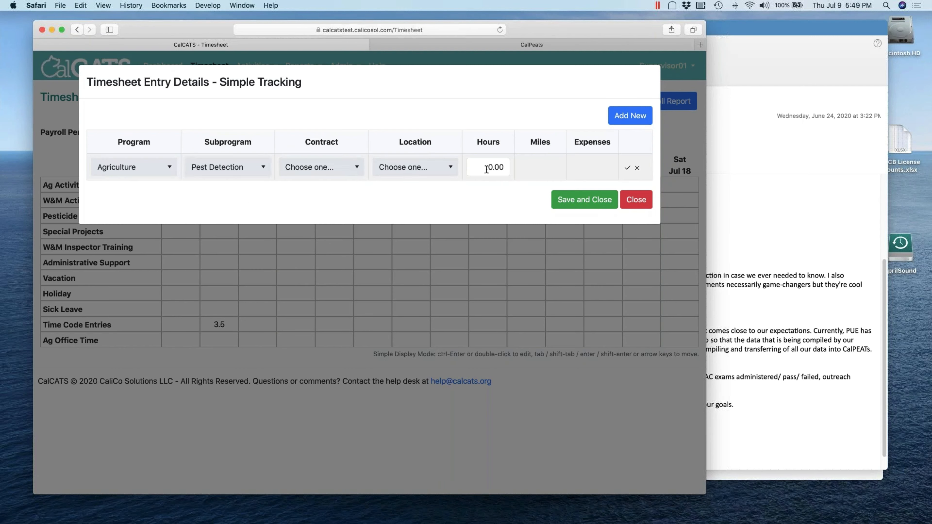
{"action": "left_click", "coordinate": [508, 169]}
{"action": "type", "text": "2"}
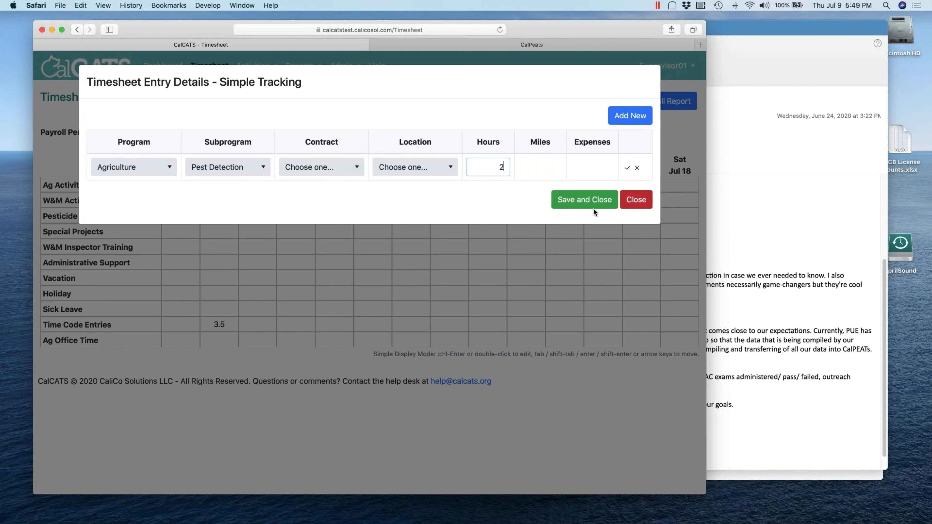
{"action": "key", "text": "Tab"}
{"action": "left_click", "coordinate": [584, 199]}
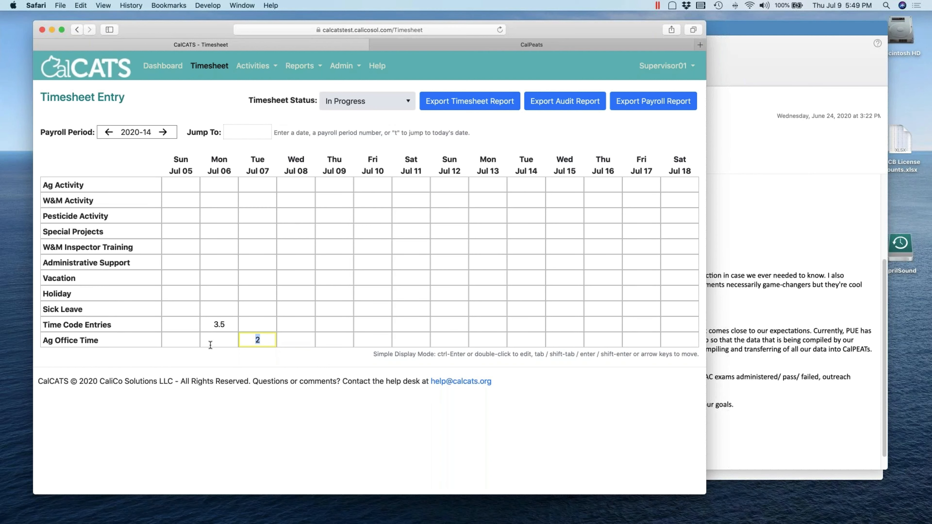
{"action": "double_click", "coordinate": [257, 339]}
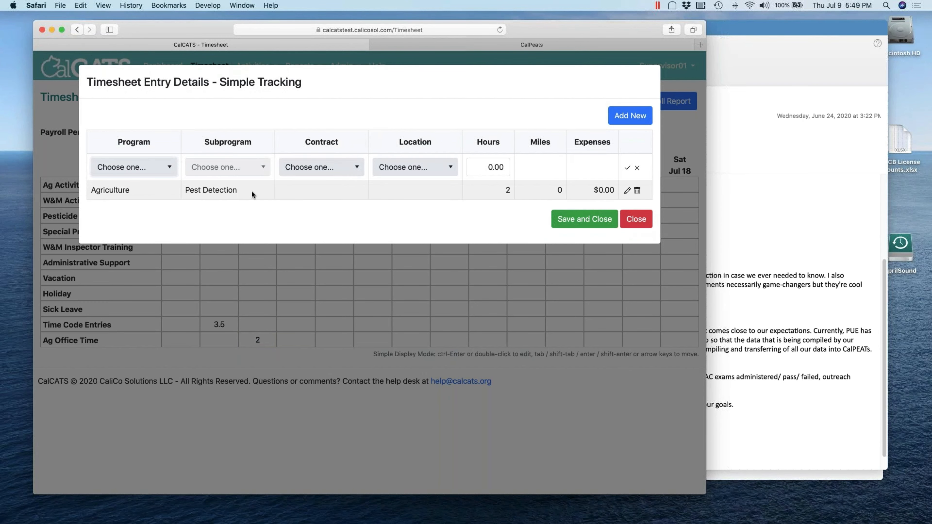
{"action": "left_click", "coordinate": [636, 220]}
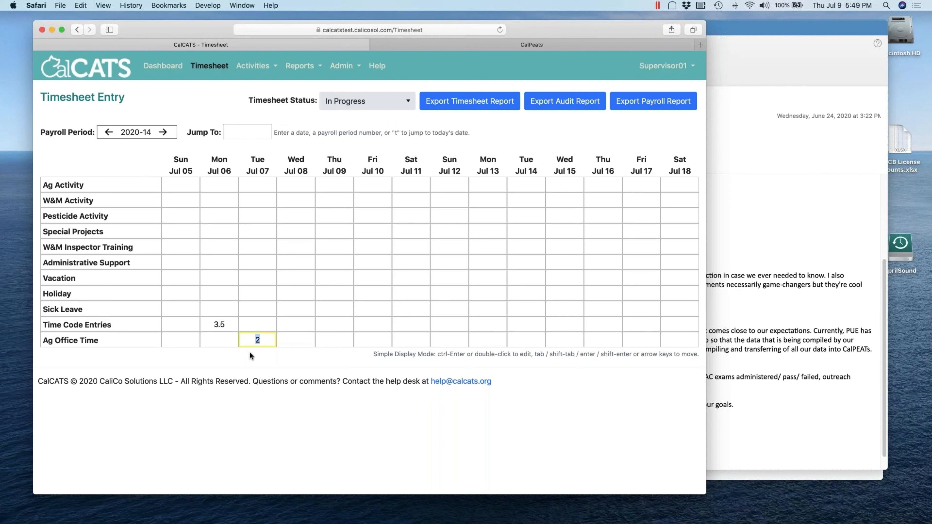